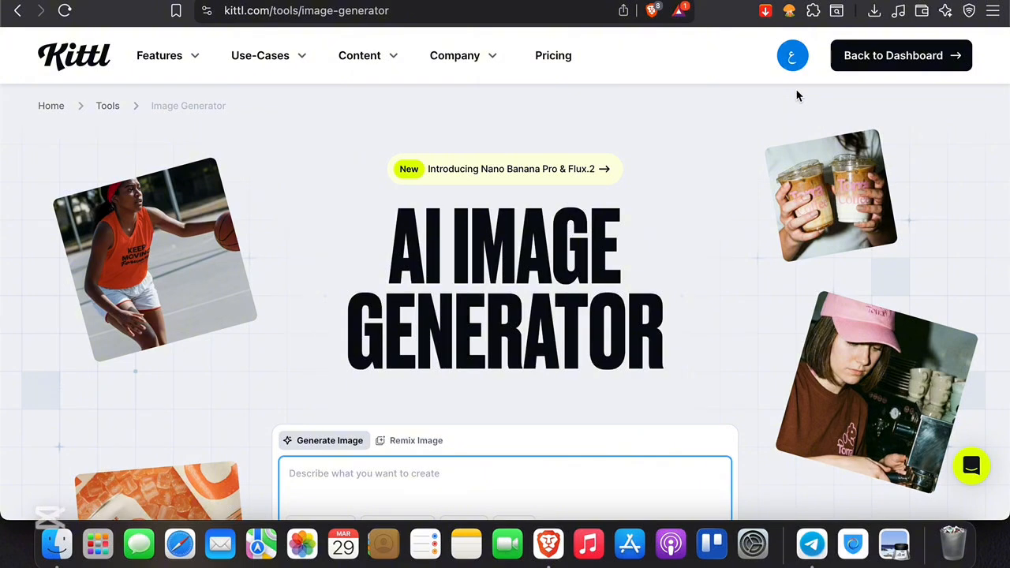
Return to the Google results for "kittl image generator" and reopen Kittl's Free AI Image Generator page.
{"action": "scroll", "coordinate": [541, 255], "scroll_direction": "down", "scroll_amount": 3}
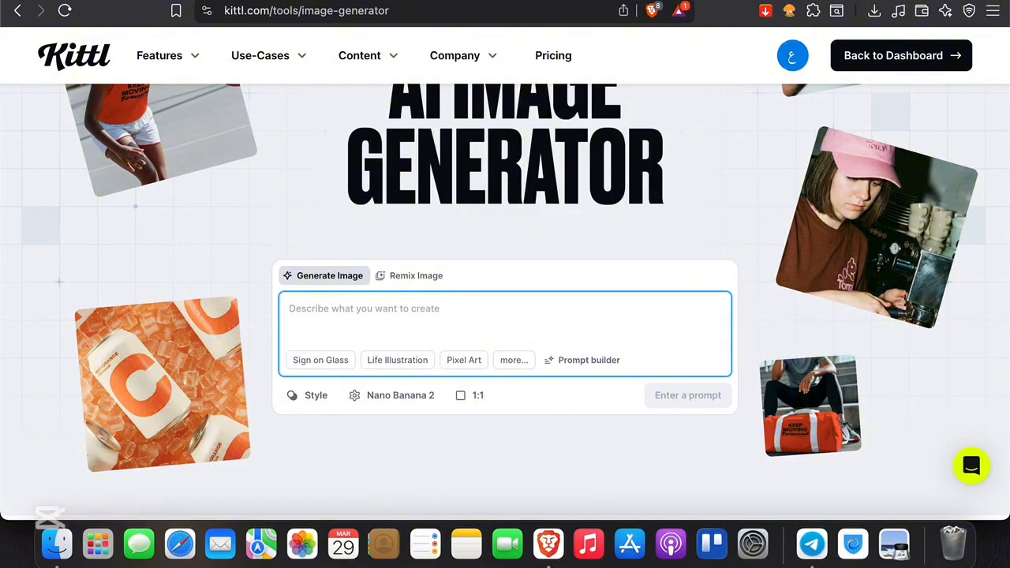
{"action": "left_click", "coordinate": [22, 10]}
{"action": "right_click", "coordinate": [22, 12]}
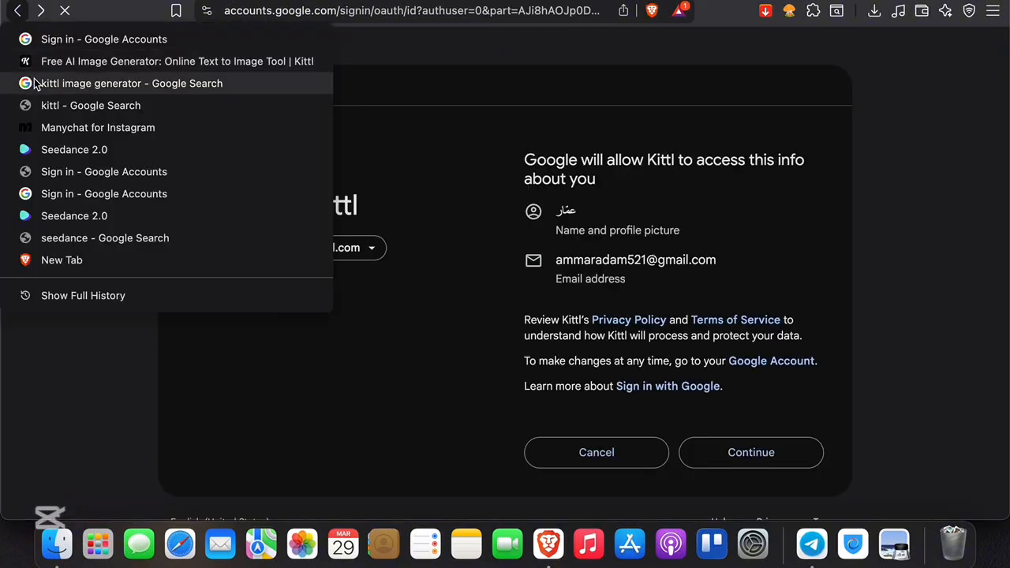
{"action": "left_click", "coordinate": [39, 81]}
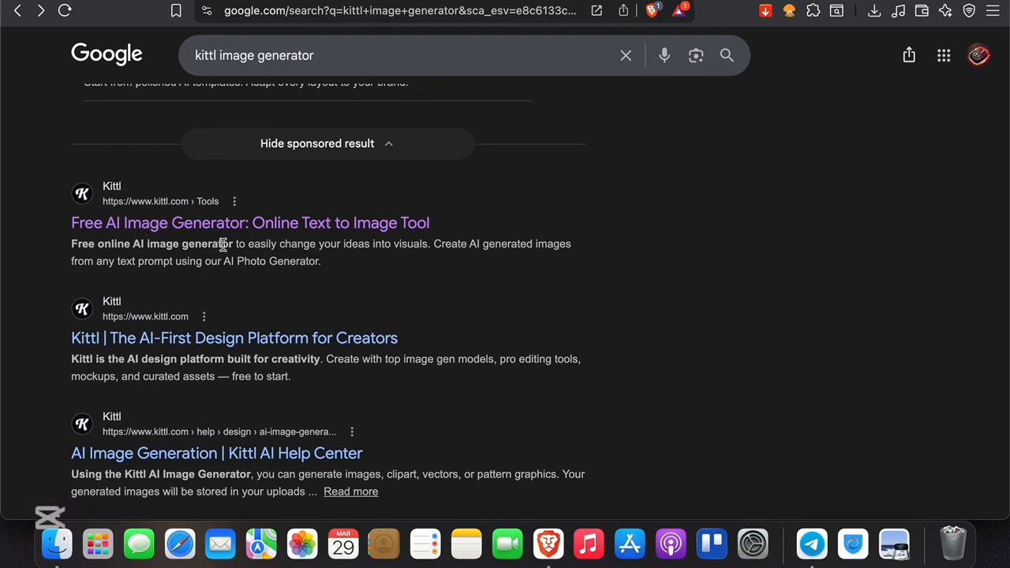
{"action": "left_click", "coordinate": [182, 219]}
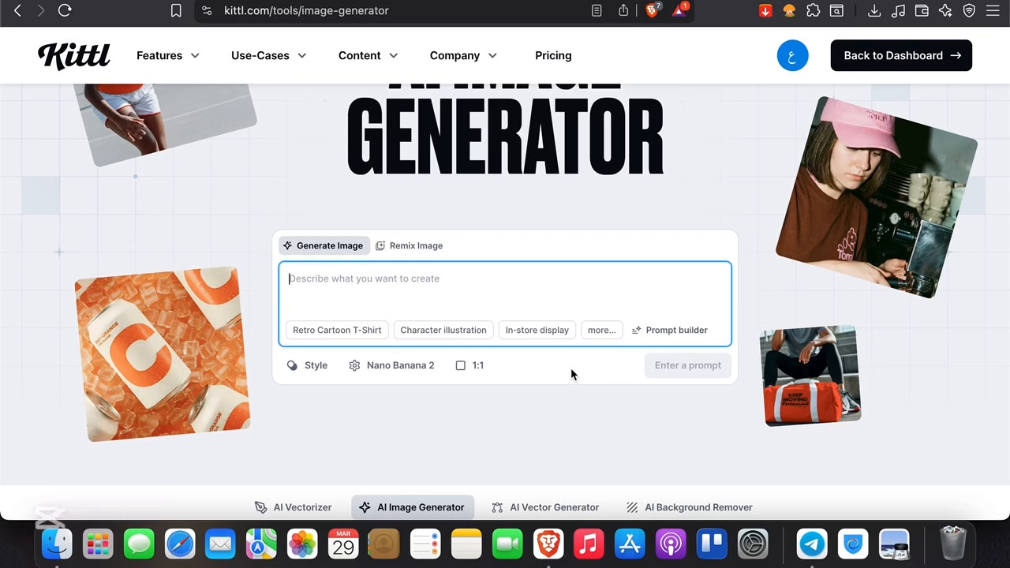
Apply the Airy Expression style from the featured styles to the image generation prompt.
{"action": "left_click", "coordinate": [457, 367]}
{"action": "left_click", "coordinate": [457, 367]}
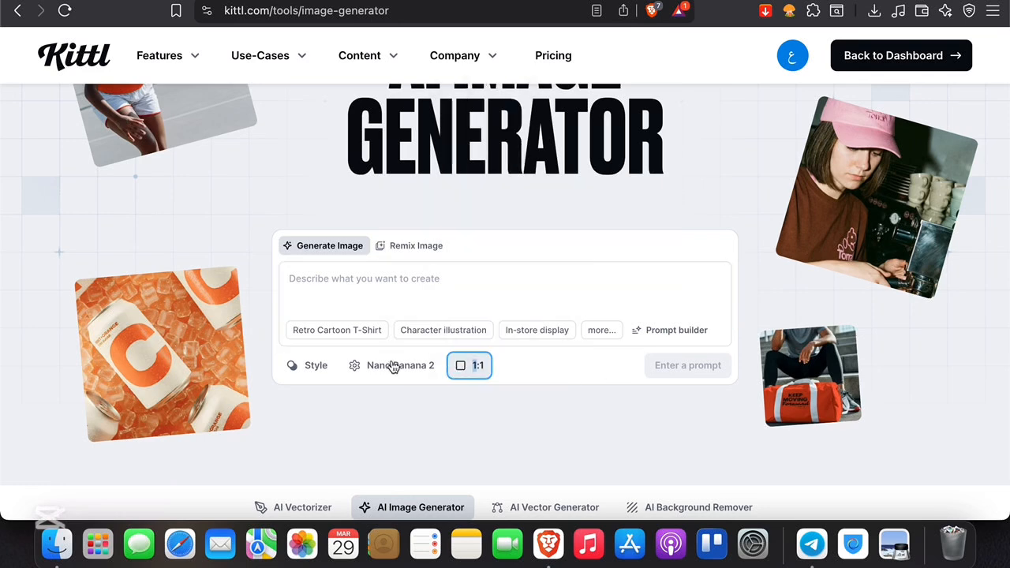
{"action": "left_click", "coordinate": [323, 365]}
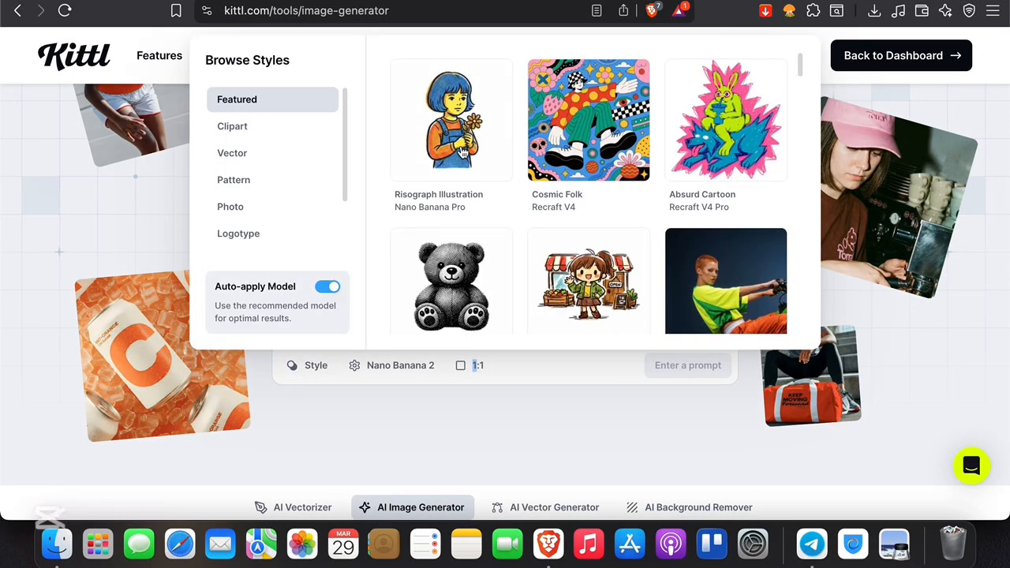
{"action": "scroll", "coordinate": [462, 153], "scroll_direction": "down", "scroll_amount": 5}
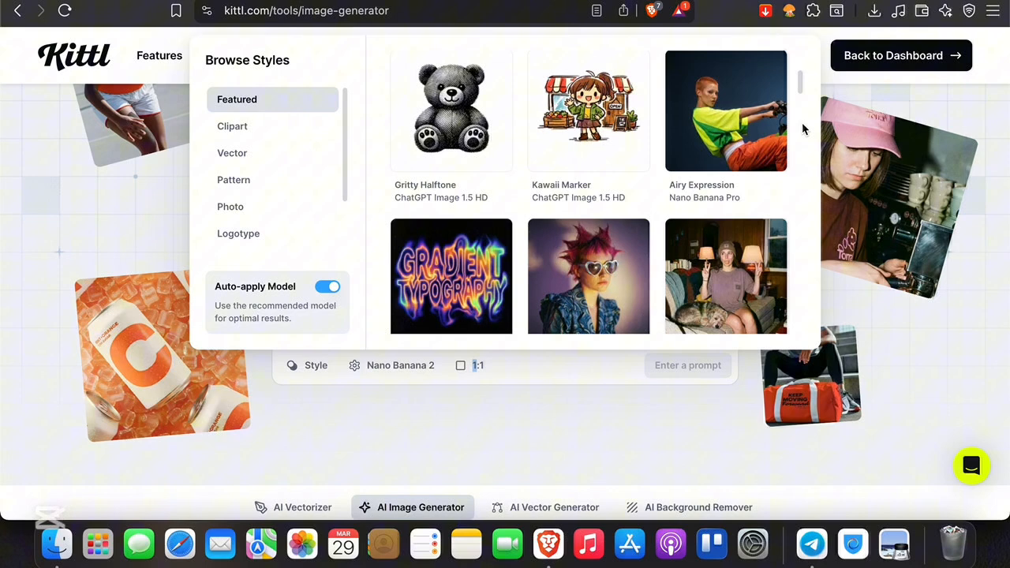
{"action": "left_click", "coordinate": [725, 118]}
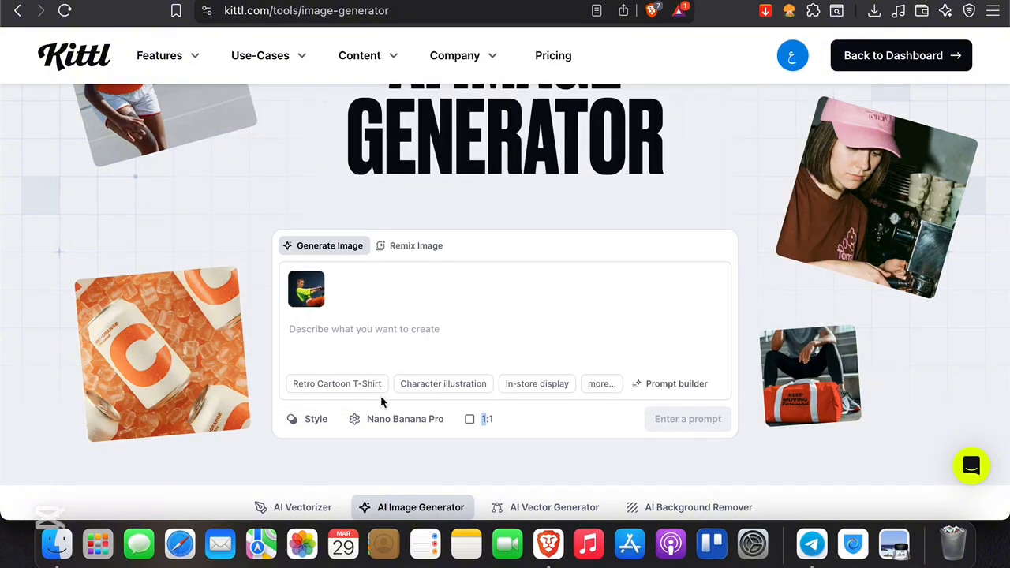
Generate an image from the prompt "Vintage skull illustration , bold lines , black and white , t-shirt design".
{"action": "left_click", "coordinate": [361, 347]}
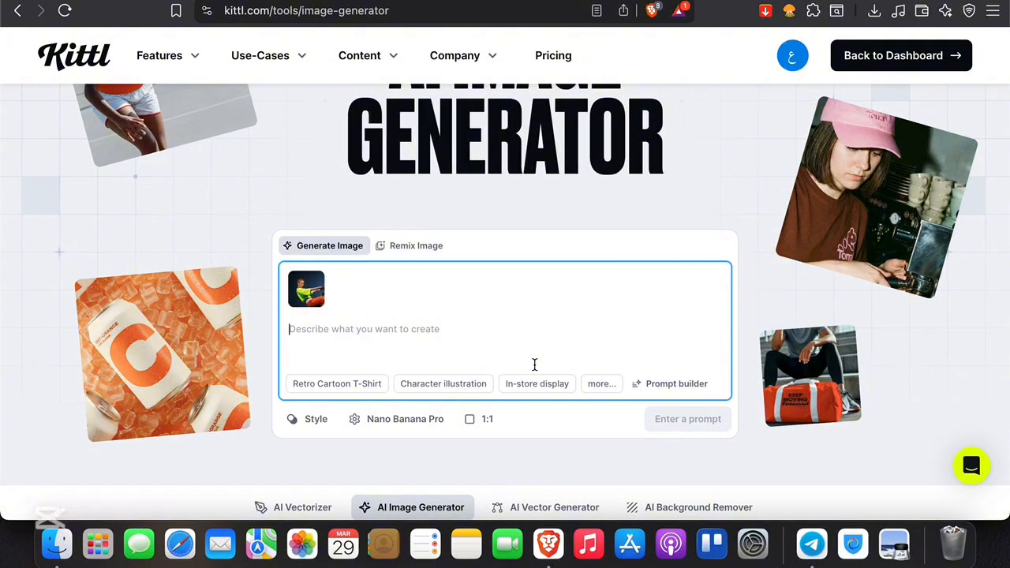
{"action": "type", "text": "Vinta"}
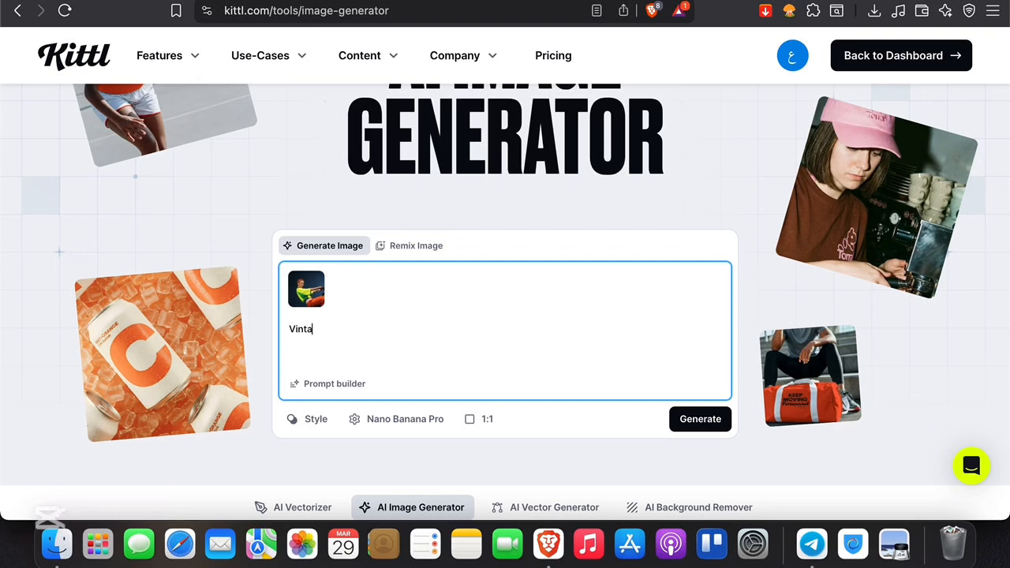
{"action": "type", "text": "ge skull illustration , b"}
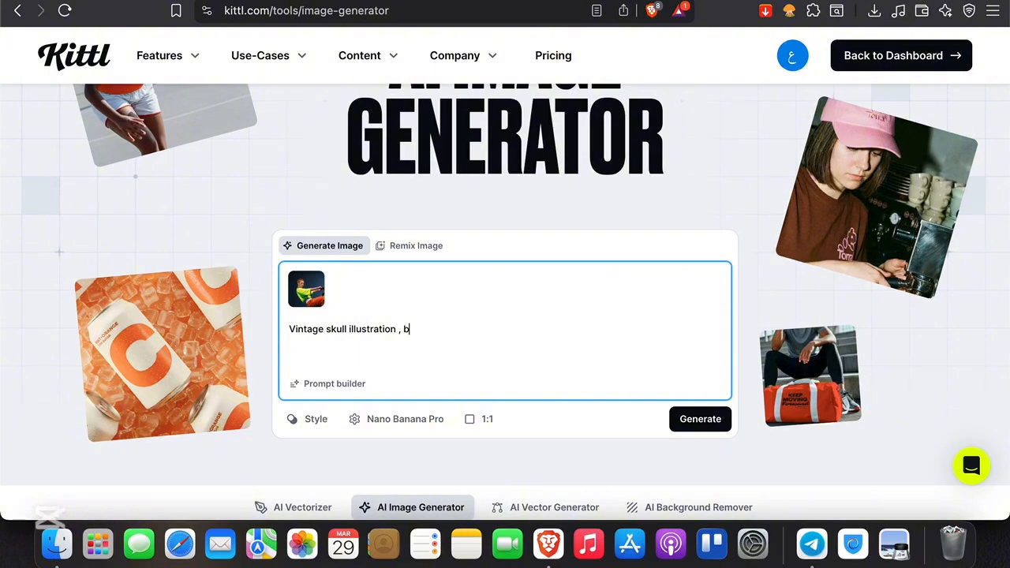
{"action": "type", "text": "old lines , black and white "}
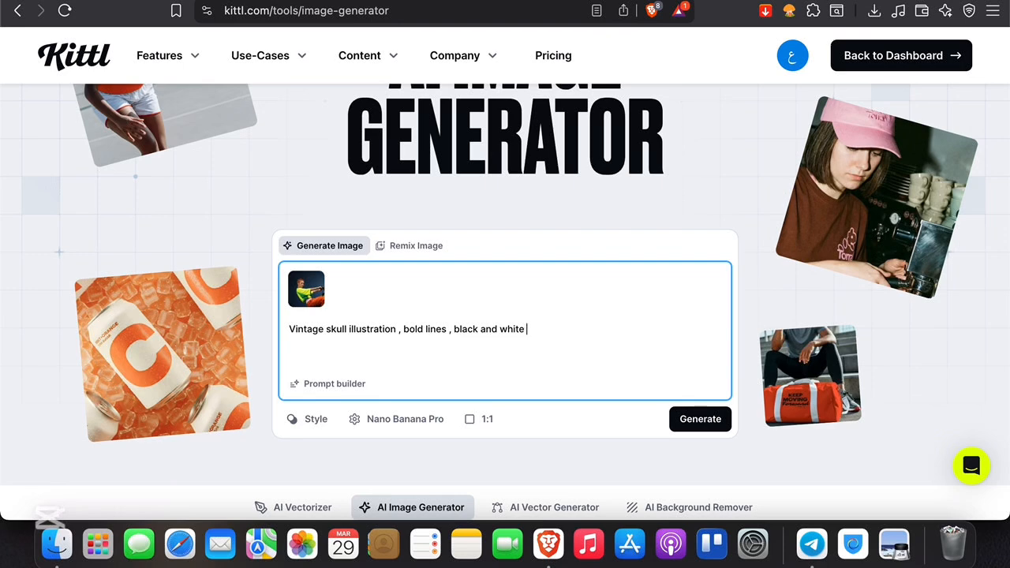
{"action": "type", "text": ", t-shirt design"}
{"action": "left_click", "coordinate": [700, 419]}
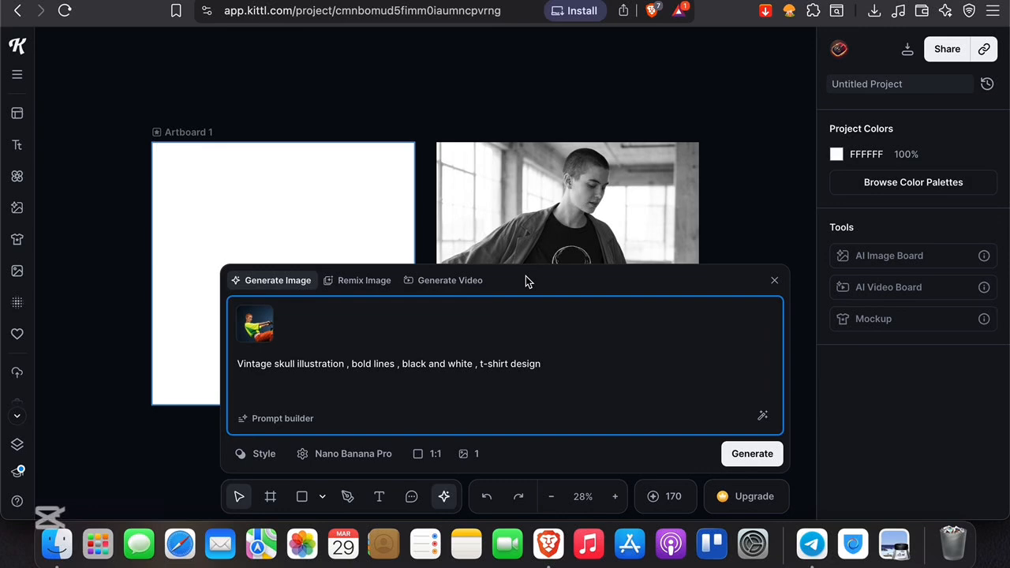
Collapse the image generation prompt and set the generated skull T-shirt image's blending mode to Screen.
{"action": "left_click", "coordinate": [773, 280]}
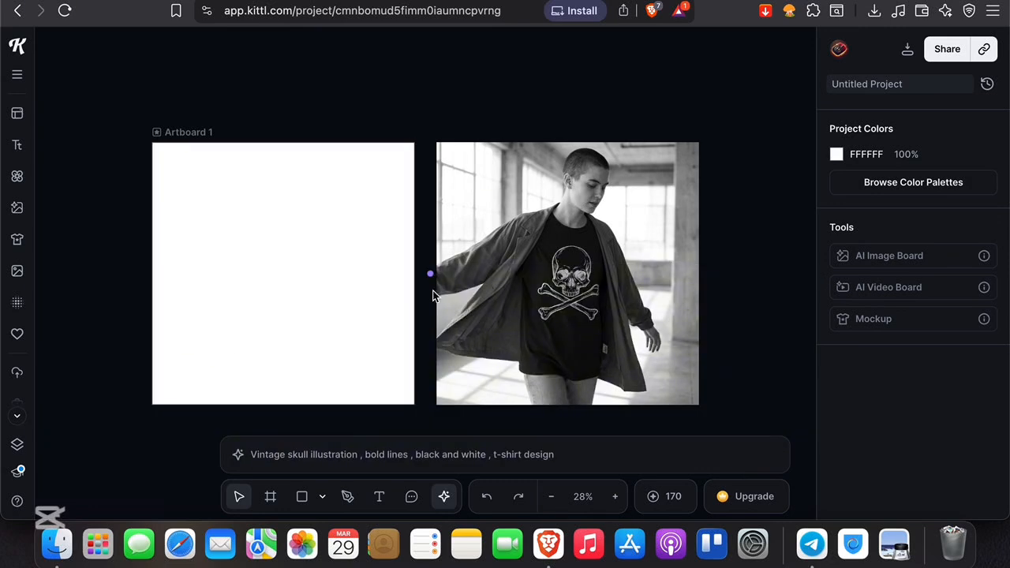
{"action": "left_click", "coordinate": [552, 319]}
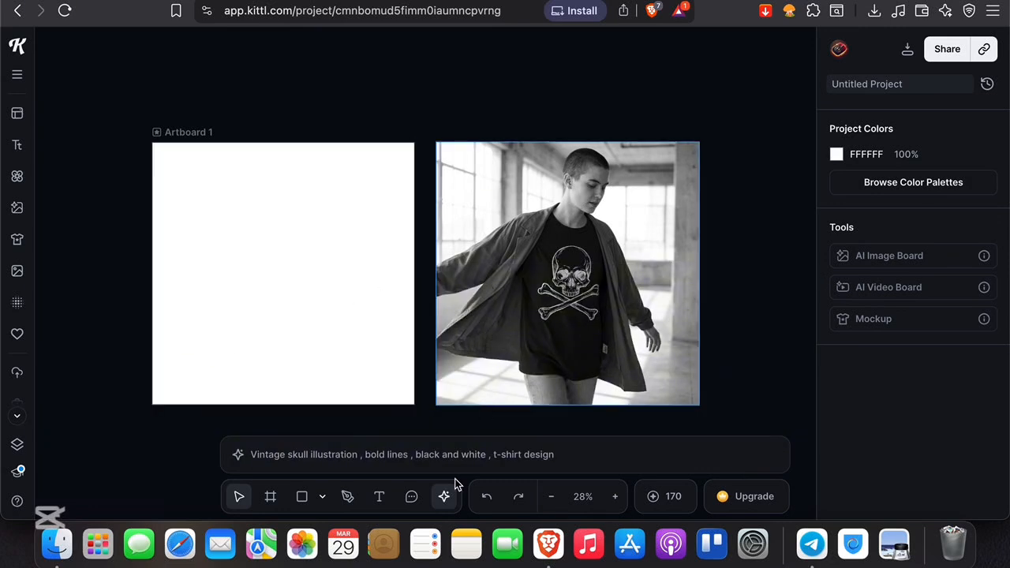
{"action": "left_click", "coordinate": [620, 300]}
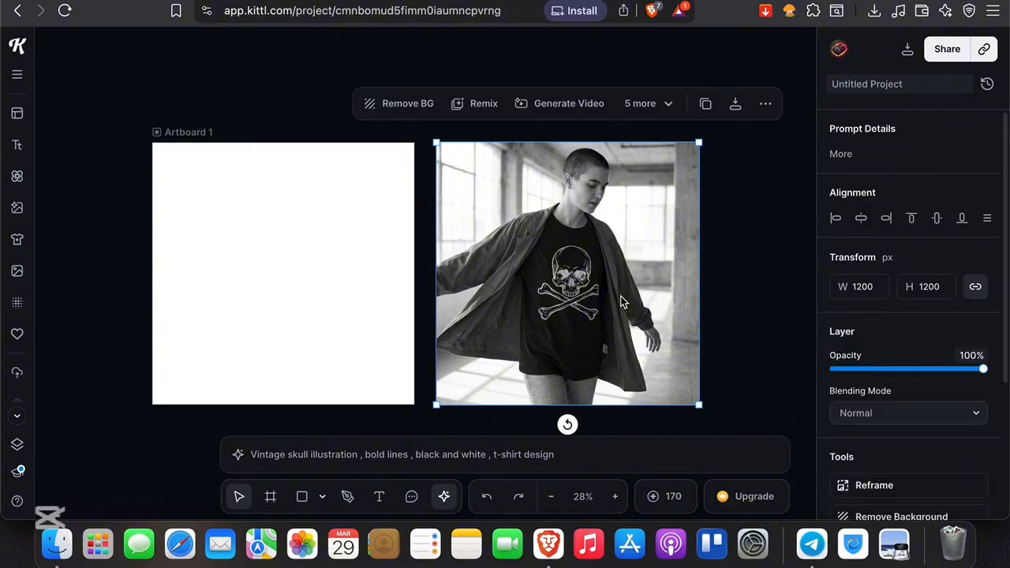
{"action": "scroll", "coordinate": [870, 291], "scroll_direction": "down", "scroll_amount": 4}
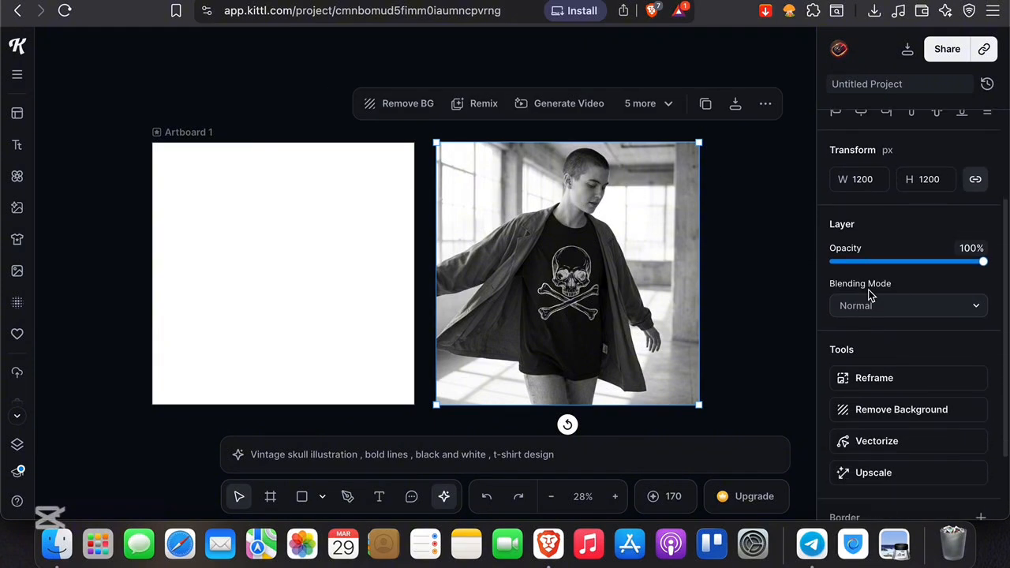
{"action": "scroll", "coordinate": [885, 197], "scroll_direction": "up", "scroll_amount": 2}
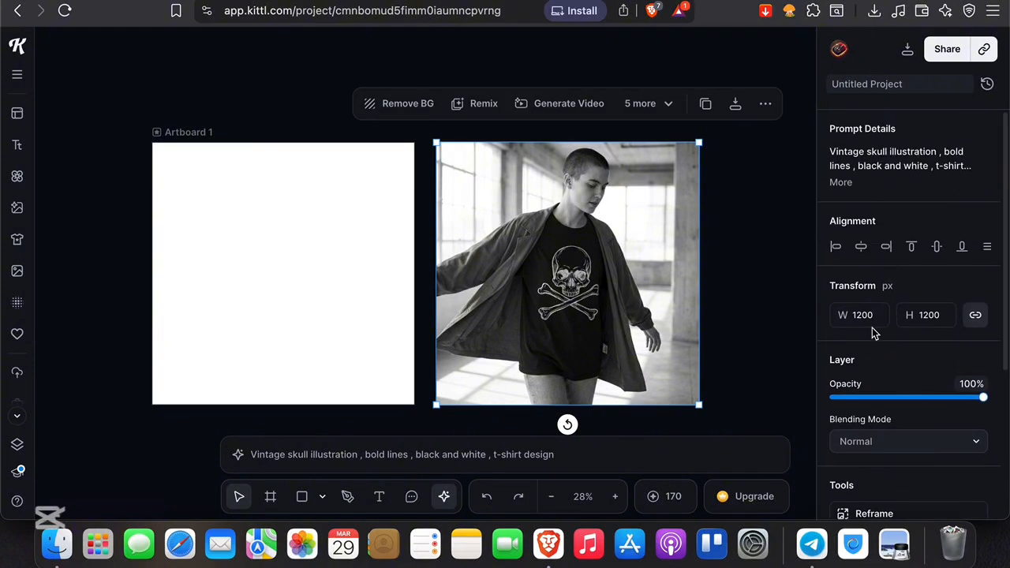
{"action": "scroll", "coordinate": [871, 330], "scroll_direction": "down", "scroll_amount": 4}
{"action": "left_click", "coordinate": [896, 213]}
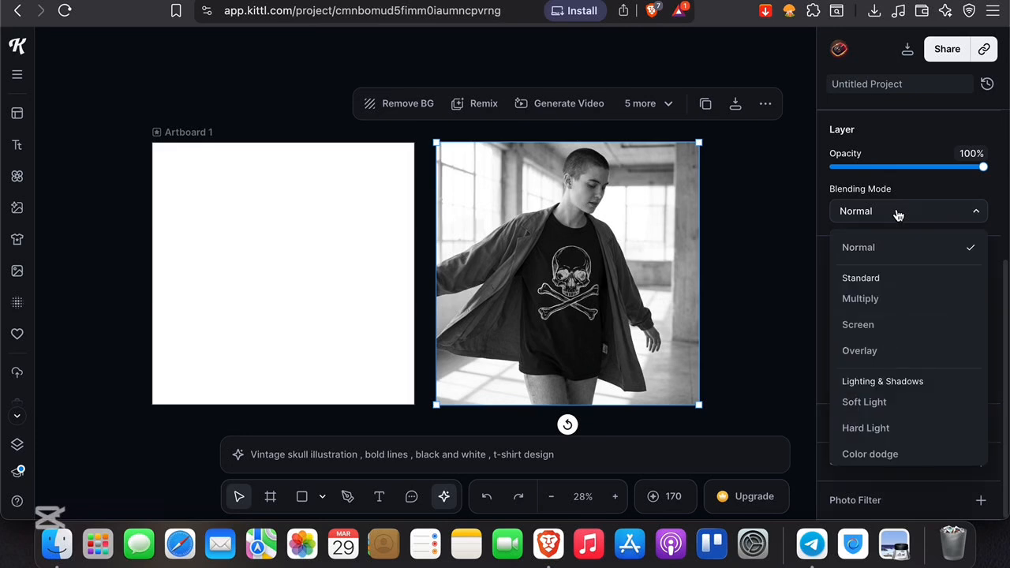
{"action": "left_click", "coordinate": [859, 324]}
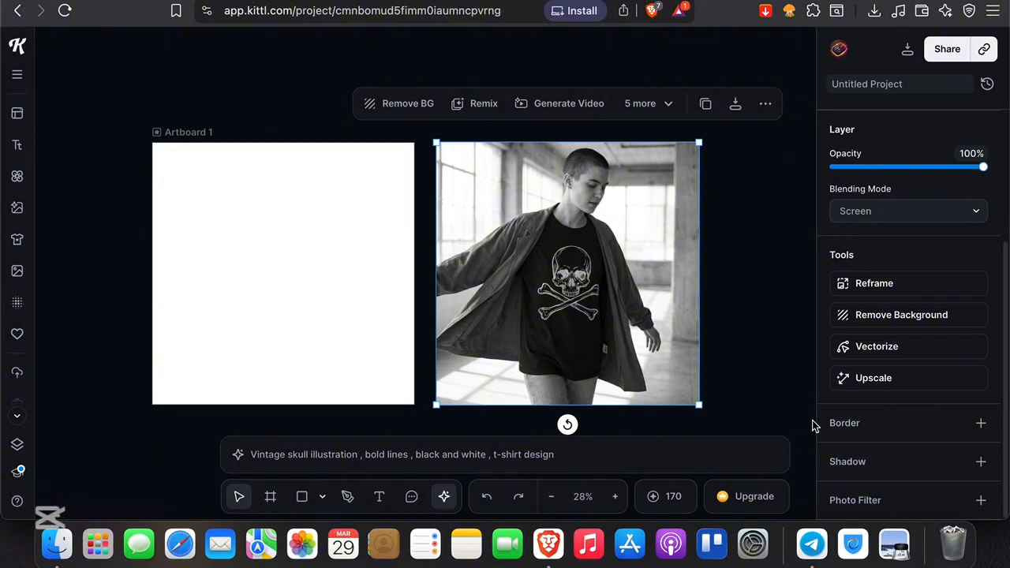
{"action": "scroll", "coordinate": [909, 398], "scroll_direction": "up", "scroll_amount": 5}
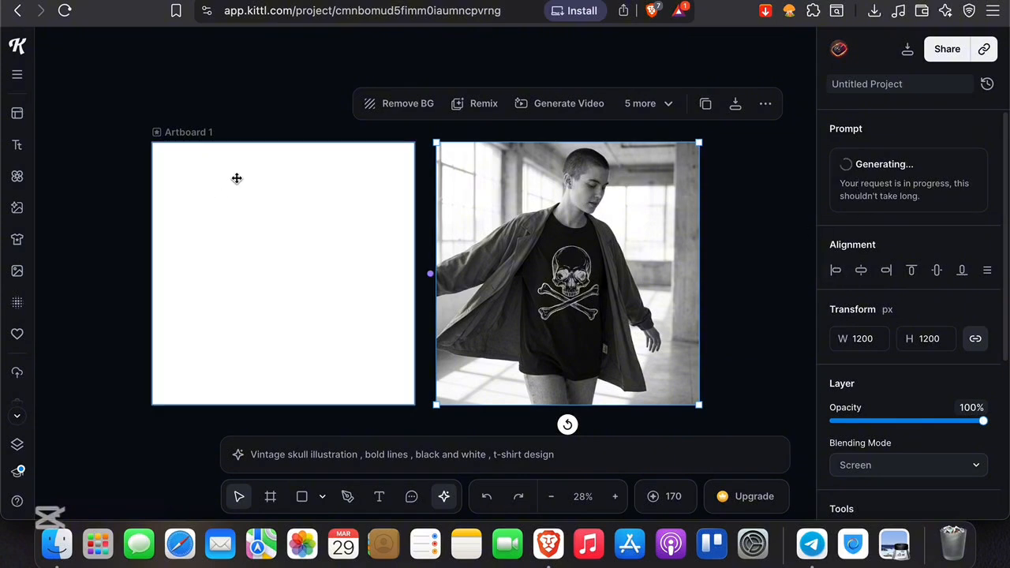
{"action": "left_click", "coordinate": [16, 147]}
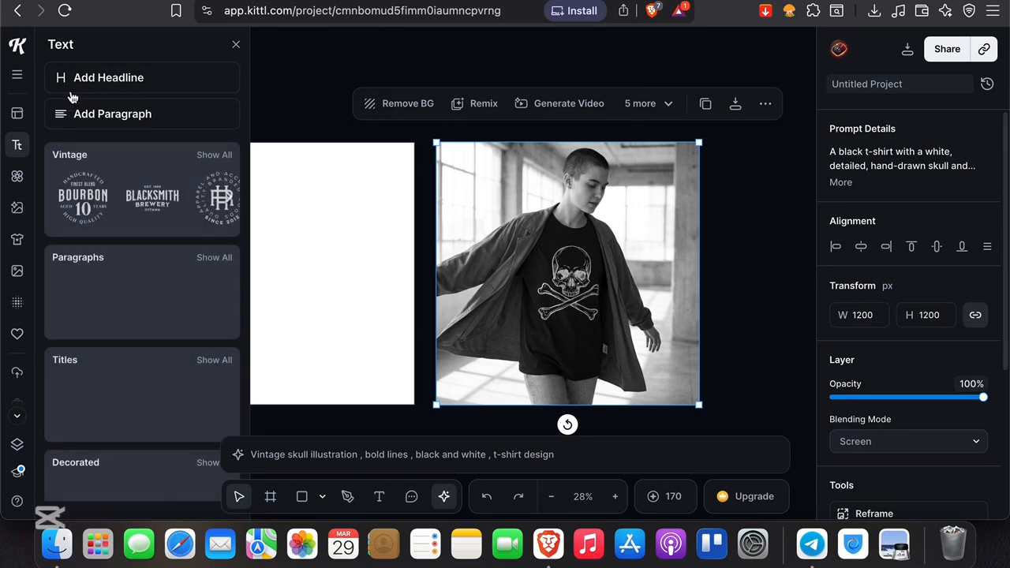
{"action": "left_click", "coordinate": [240, 45]}
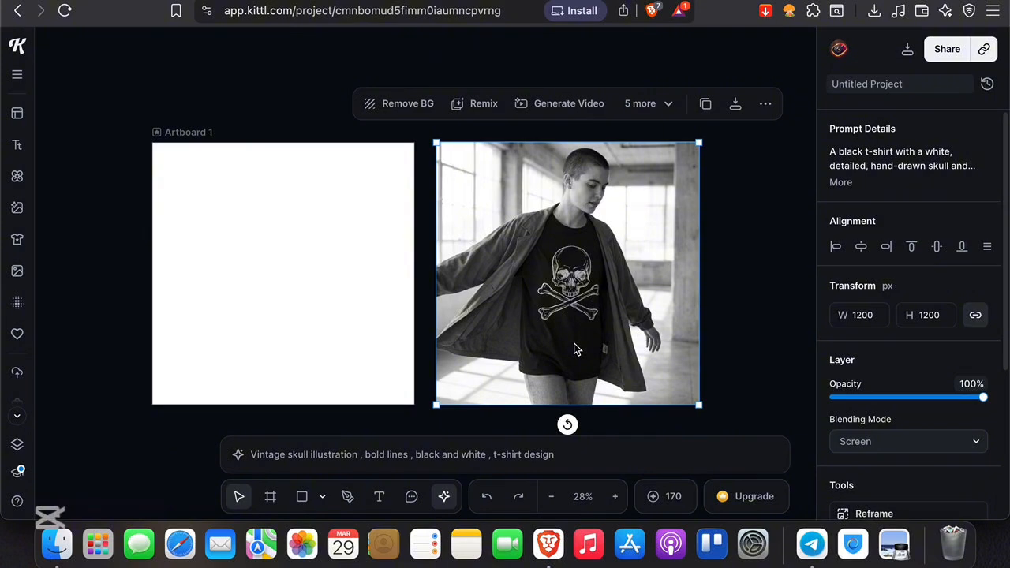
Review the export settings for Artboard 1 and the available file formats without exporting.
{"action": "left_click", "coordinate": [907, 53]}
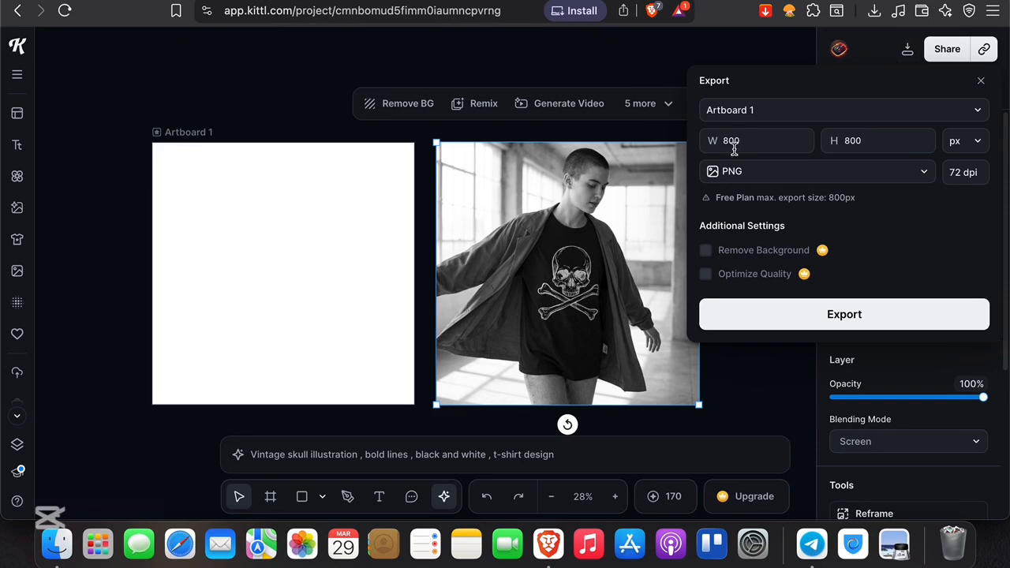
{"action": "left_click", "coordinate": [784, 174]}
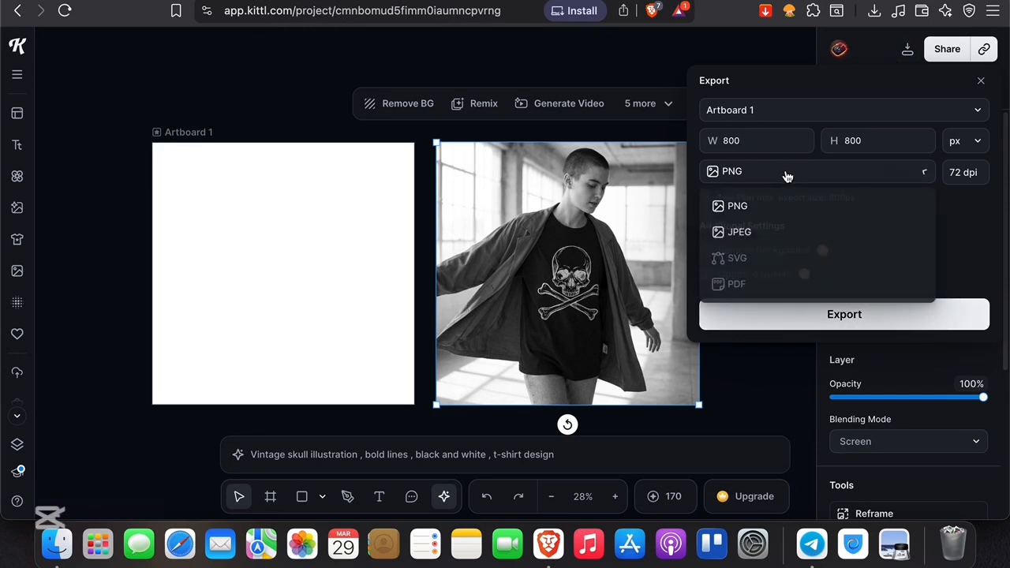
{"action": "left_click", "coordinate": [775, 178]}
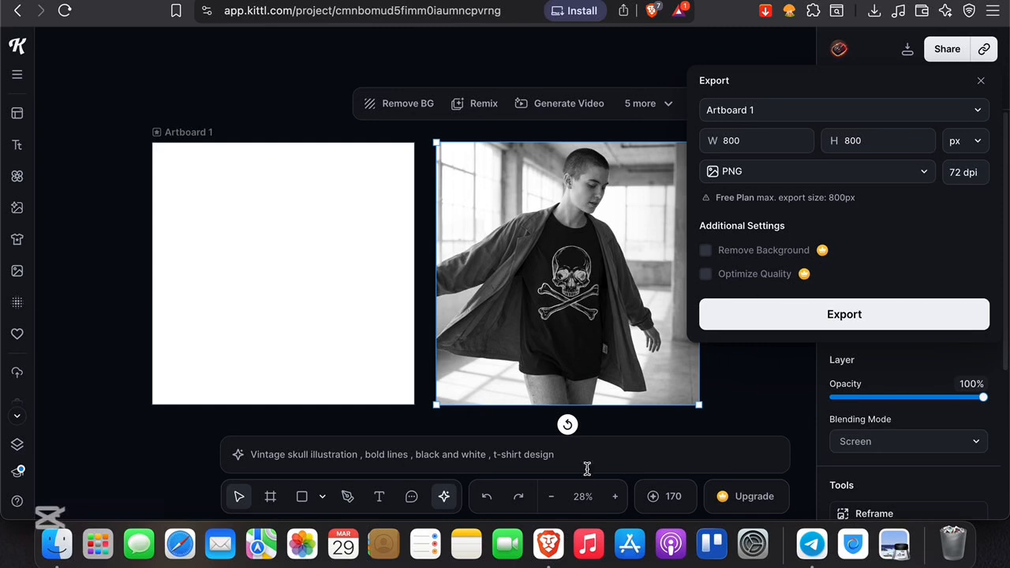
{"action": "left_click", "coordinate": [746, 388]}
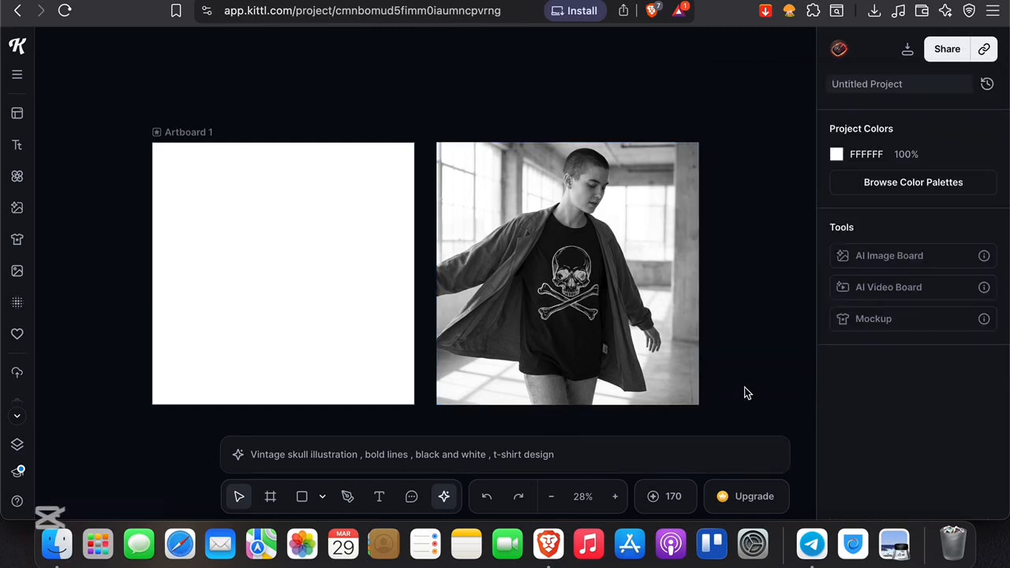